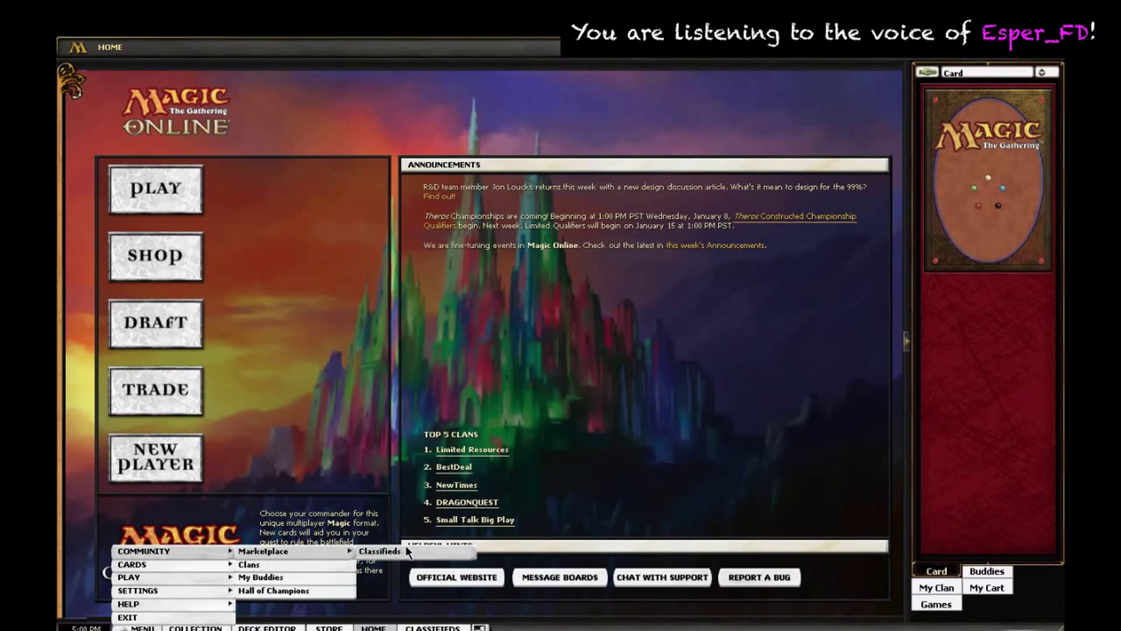
Step: Show the Academy_Budgetbot classifieds listing, bring up that player's options menu, then dismiss it
{"action": "left_click", "coordinate": [410, 552]}
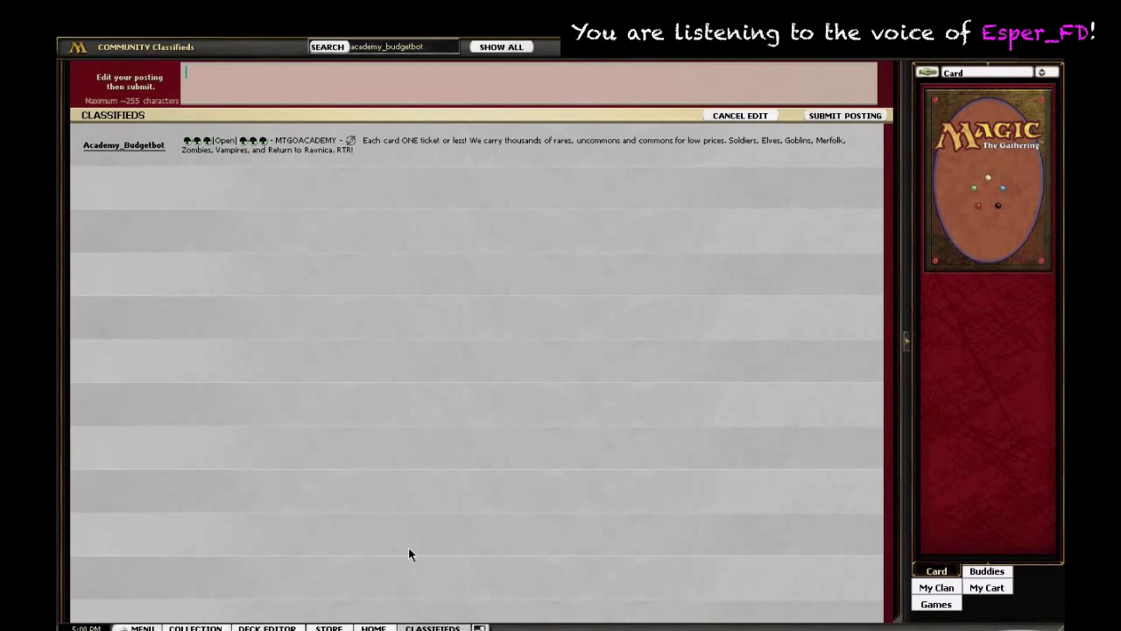
{"action": "double_click", "coordinate": [424, 47]}
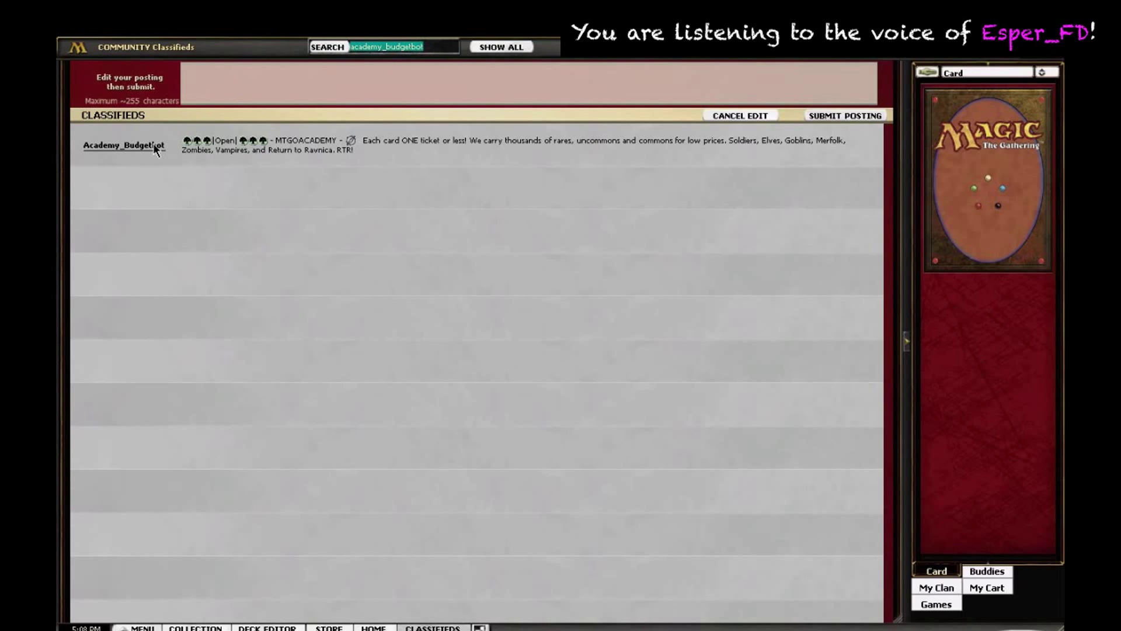
{"action": "right_click", "coordinate": [156, 149]}
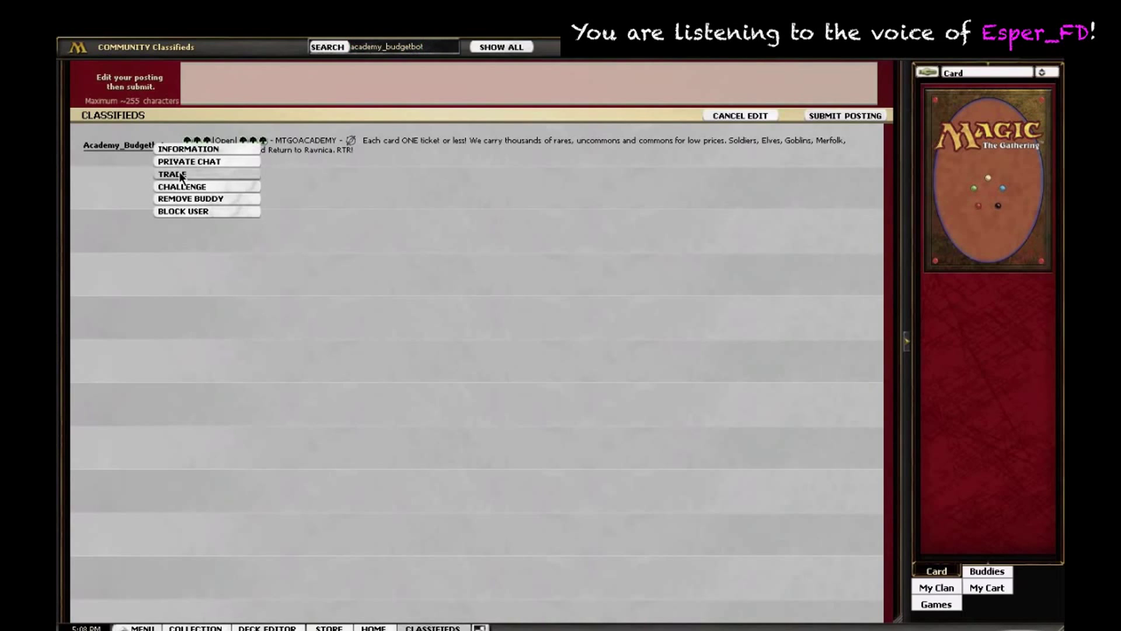
{"action": "left_click", "coordinate": [582, 434]}
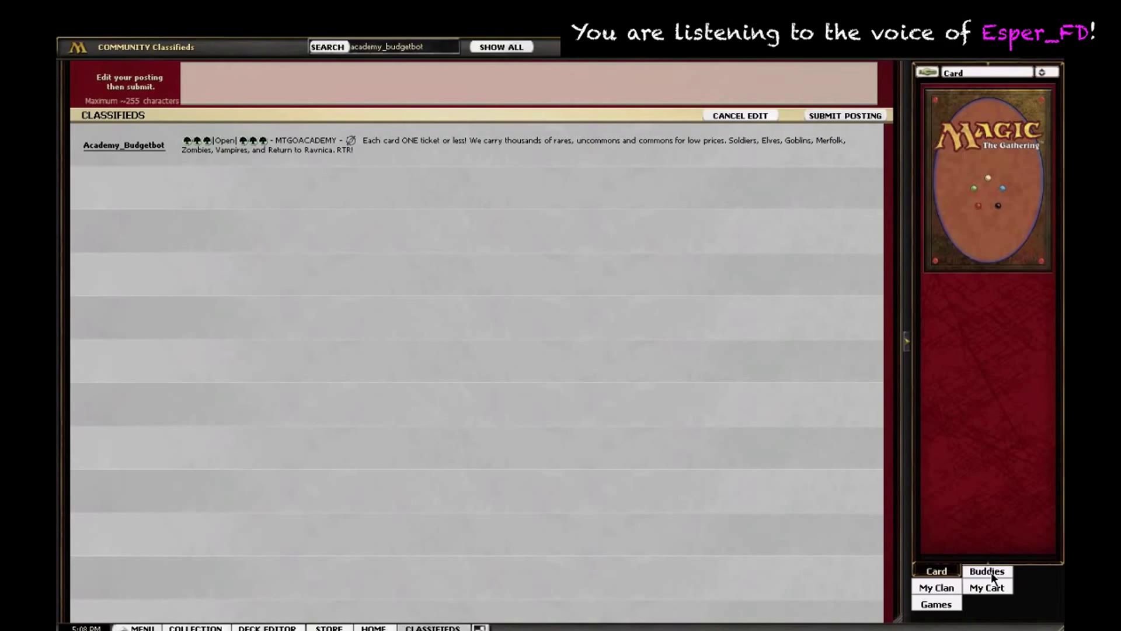